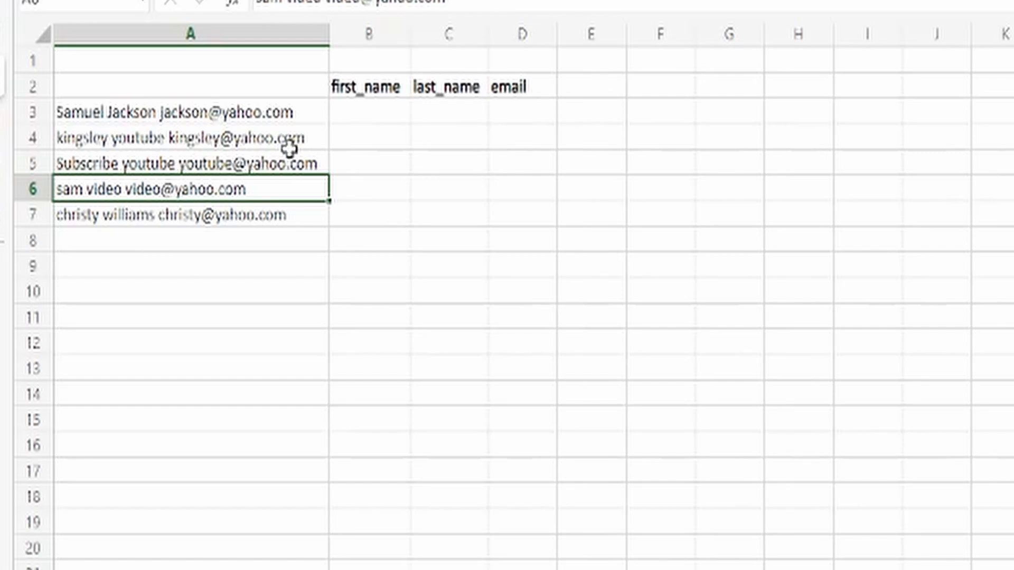
Enter the example first name, last name and e-mail in B3:D3, widening column D
click(362, 122)
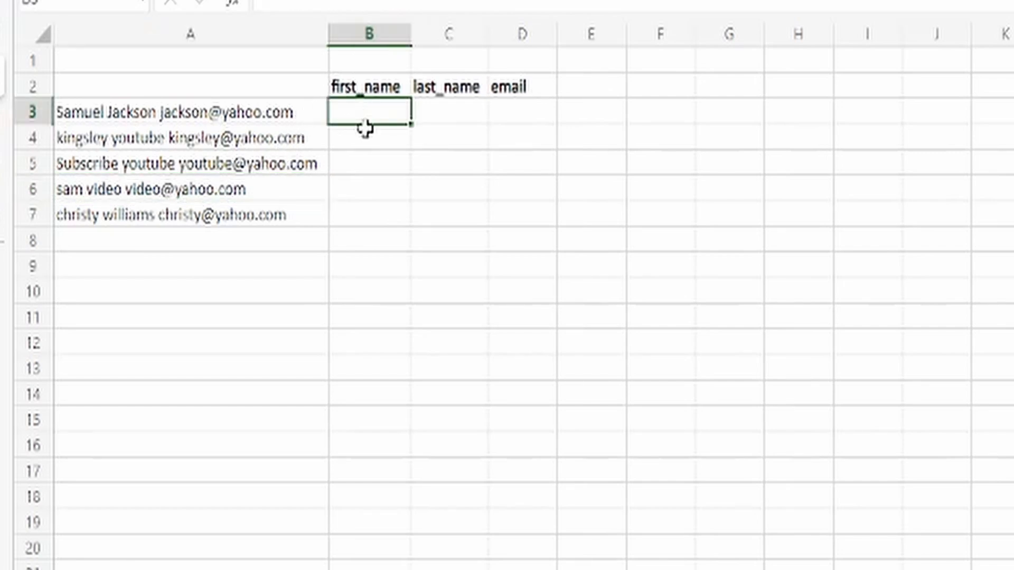
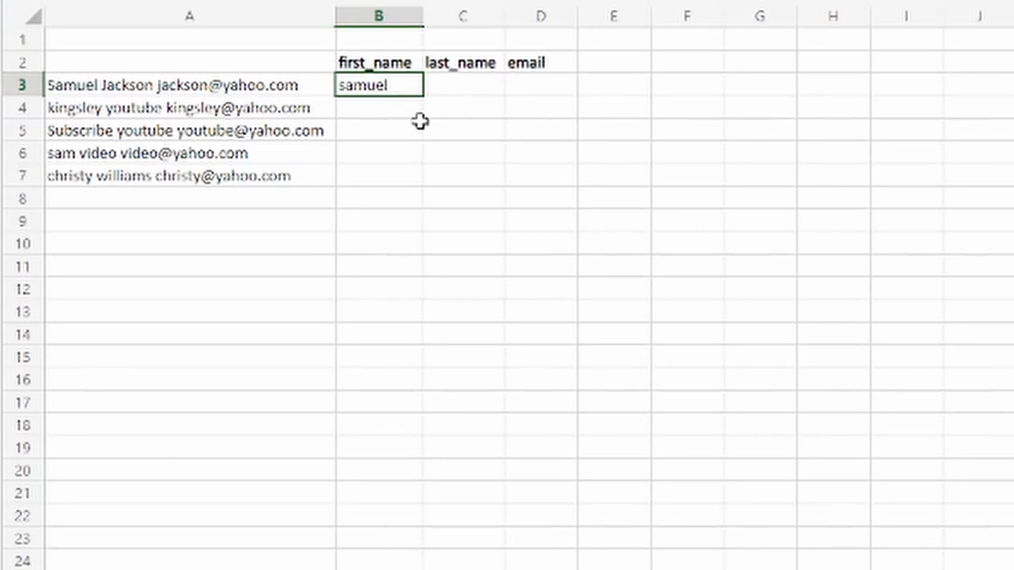
click(451, 80)
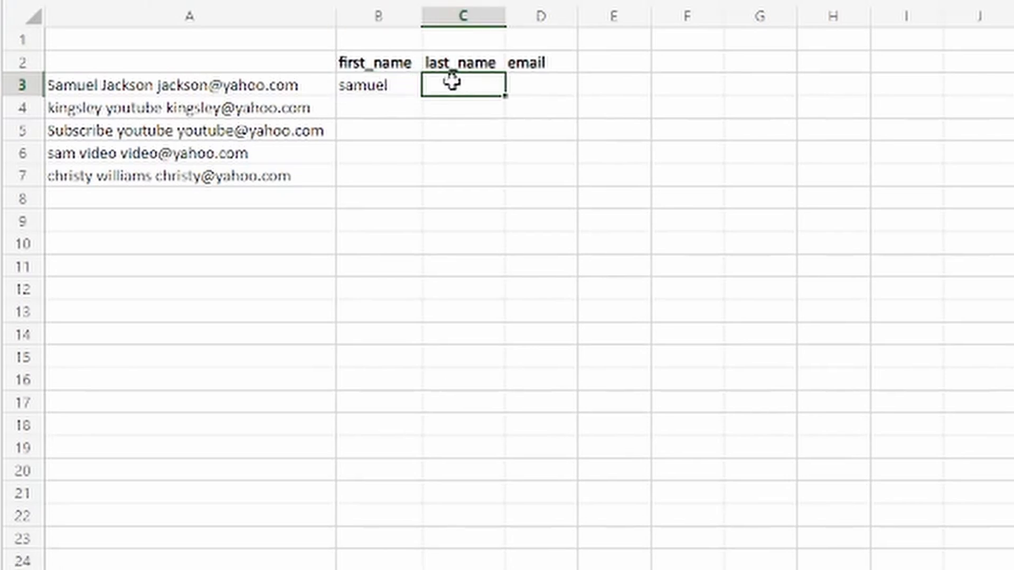
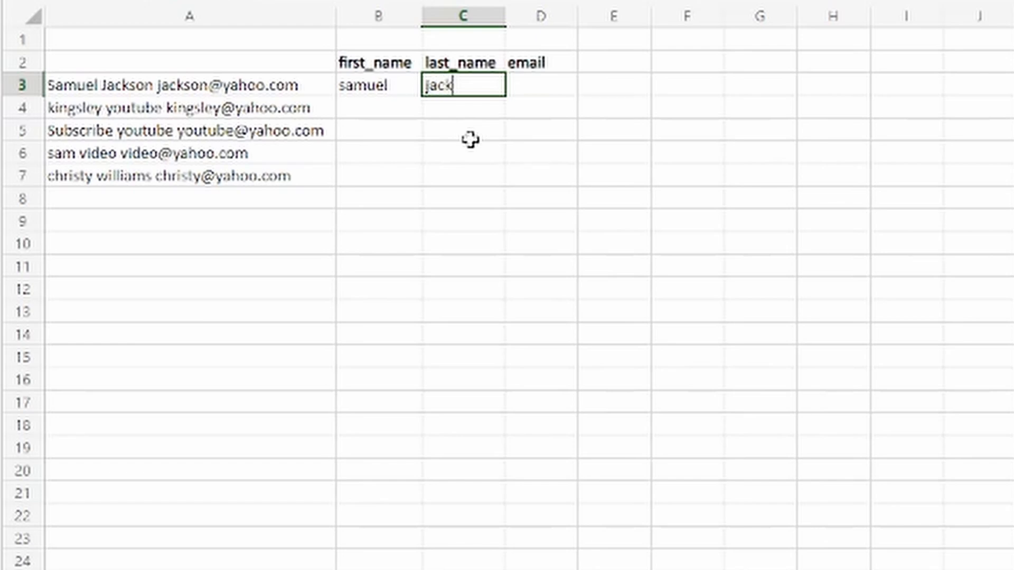
click(527, 82)
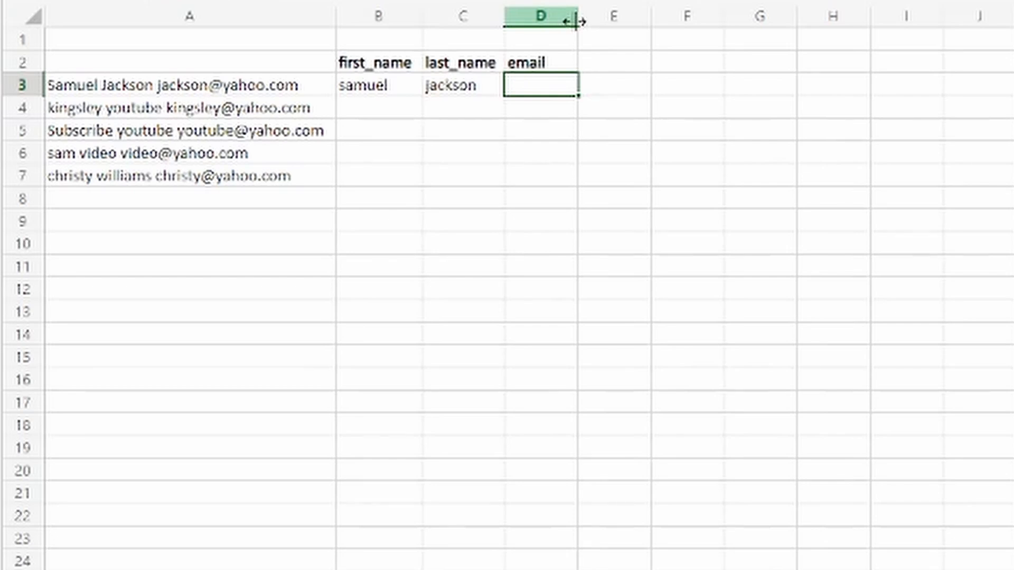
drag(576, 21, 728, 19)
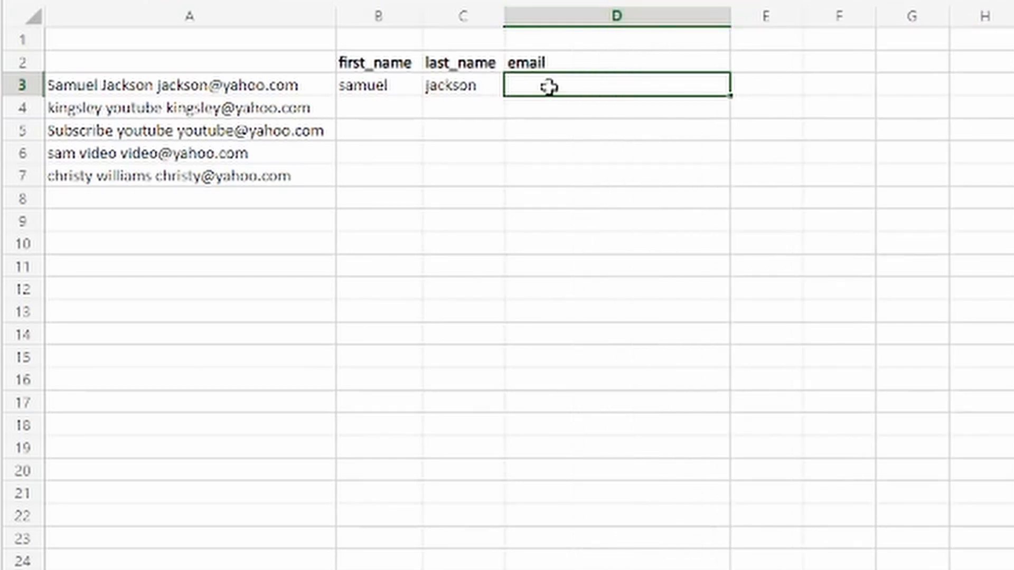
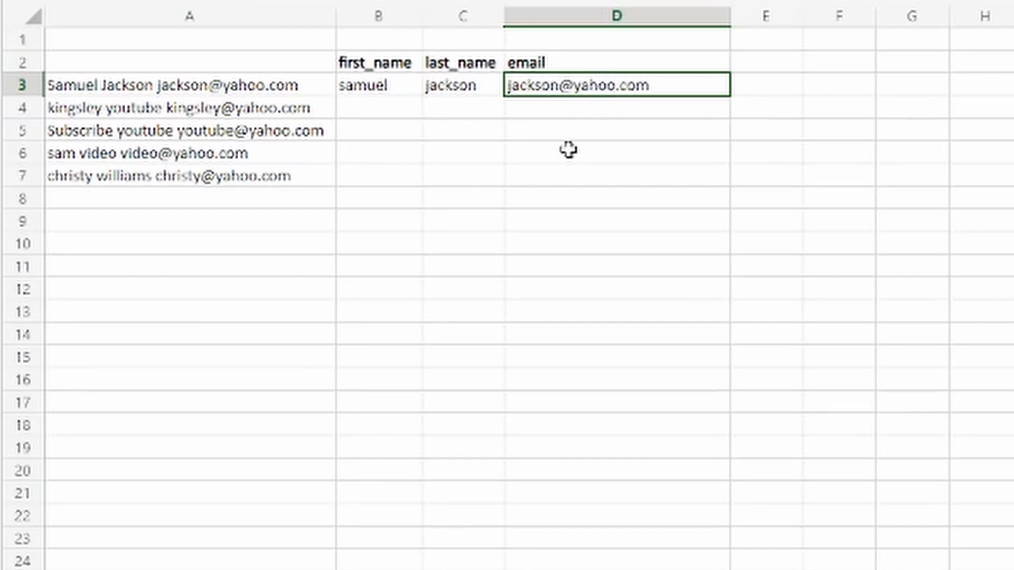
Flash Fill the first names, last names and e-mails down columns B–D, then go to Sheet2
click(392, 108)
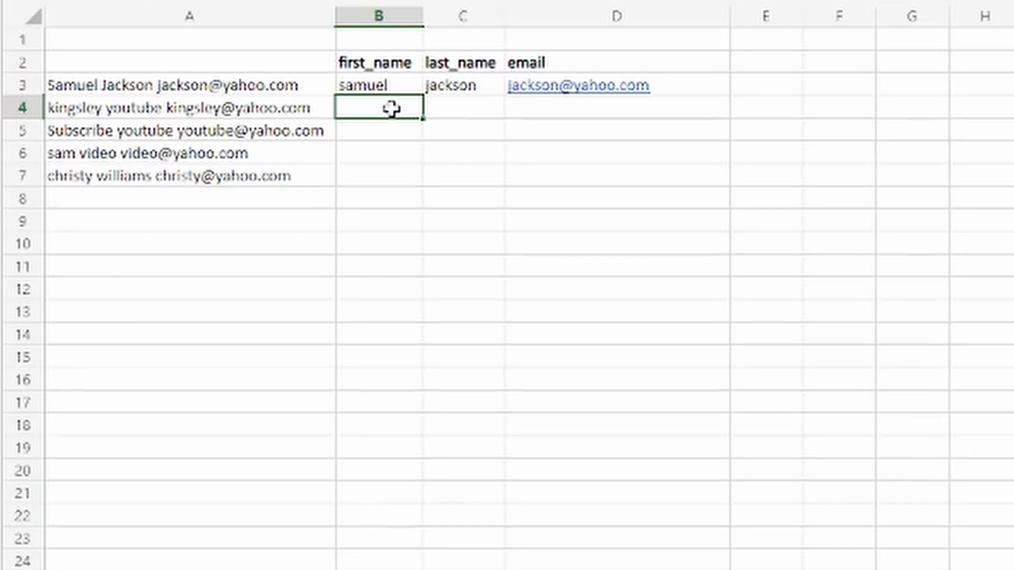
key(ctrl+e)
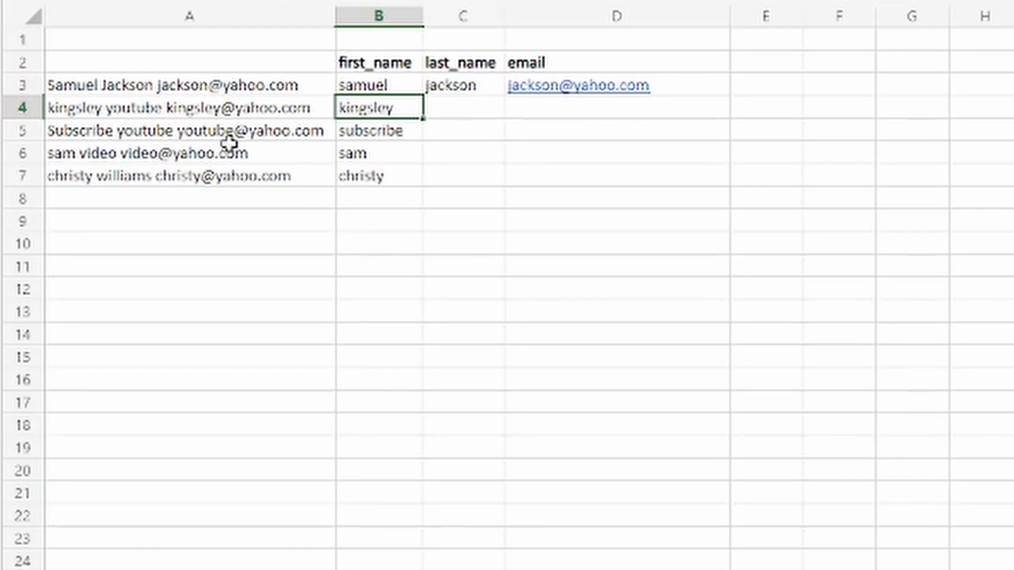
click(456, 113)
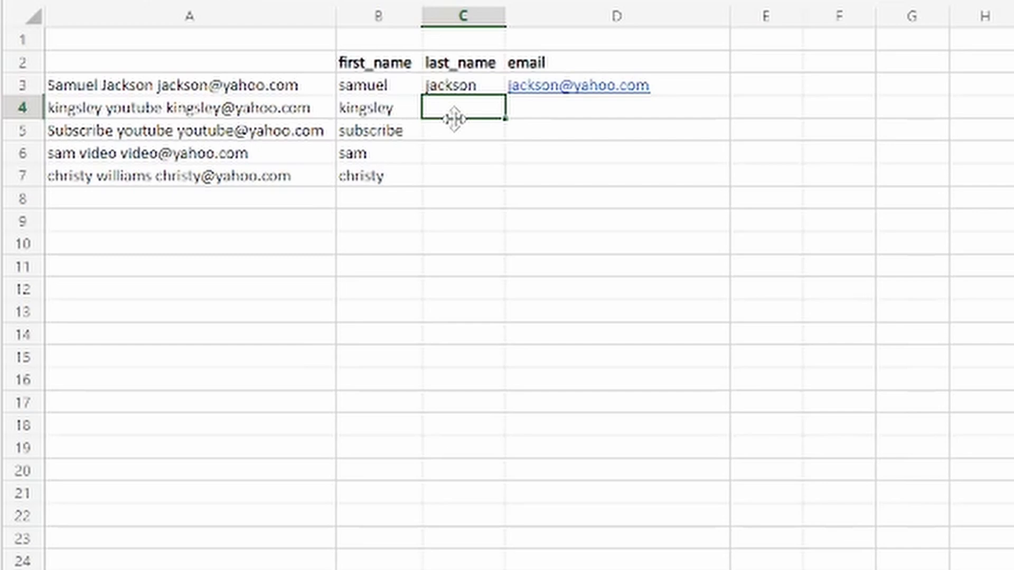
key(ctrl+e)
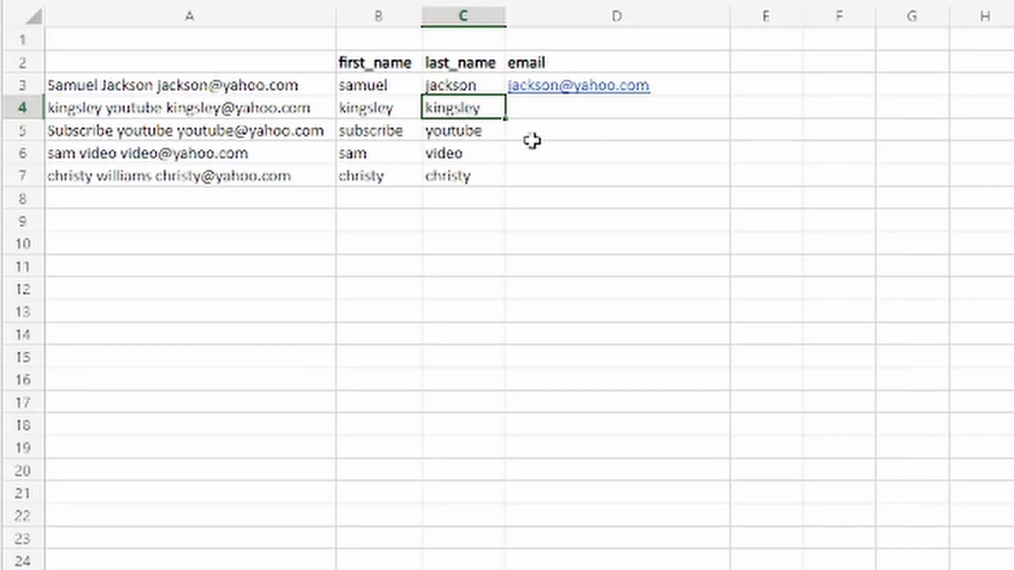
click(537, 112)
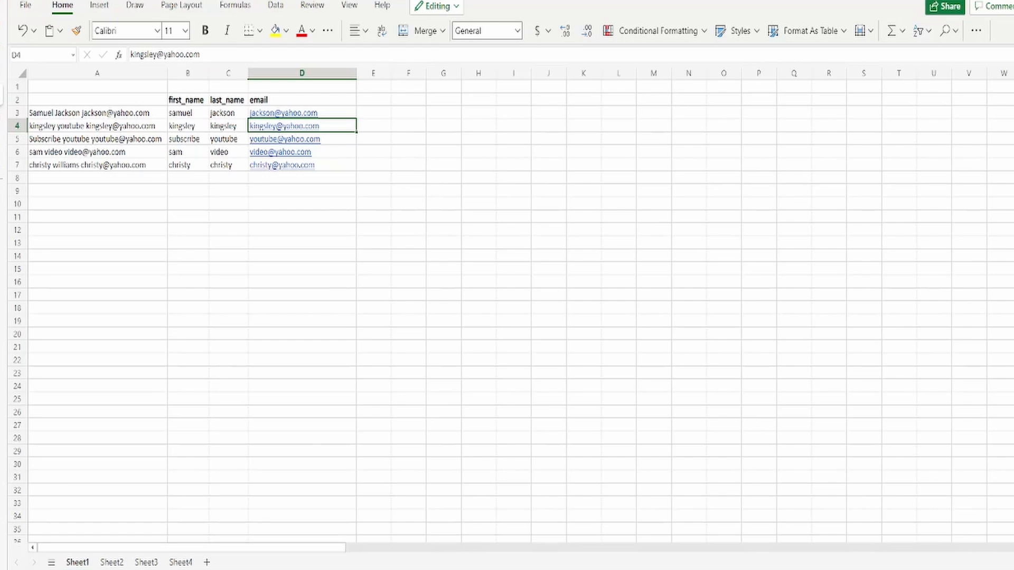
click(111, 562)
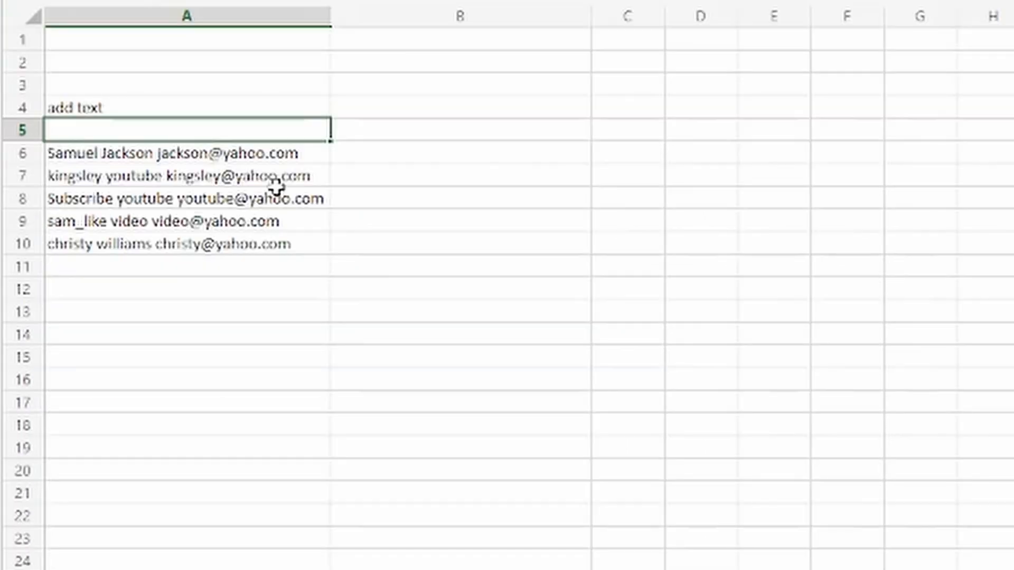
Type the first name plus ', how are you' in B6 and Flash Fill the greeting down to B10
click(394, 159)
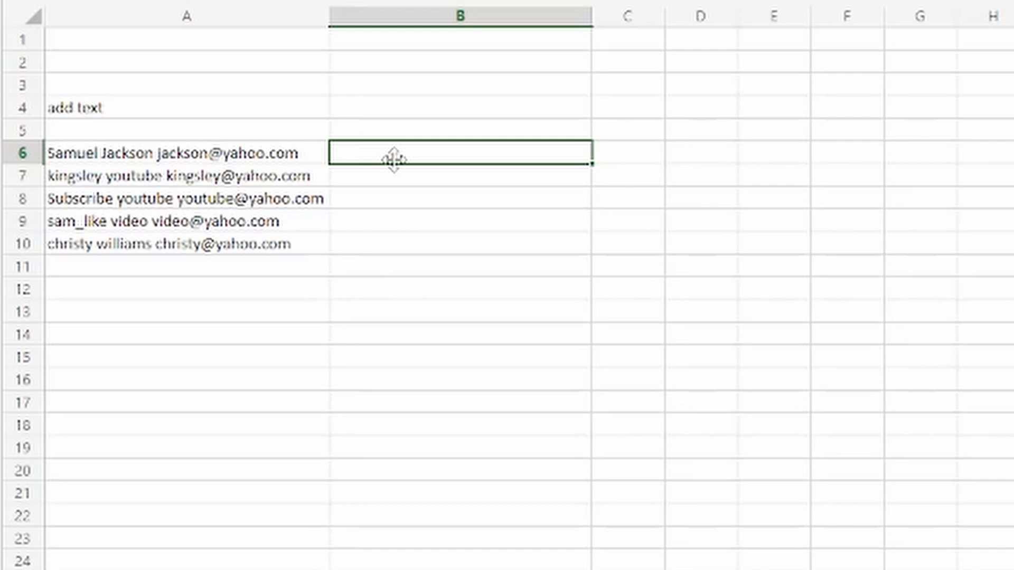
text(samuel)
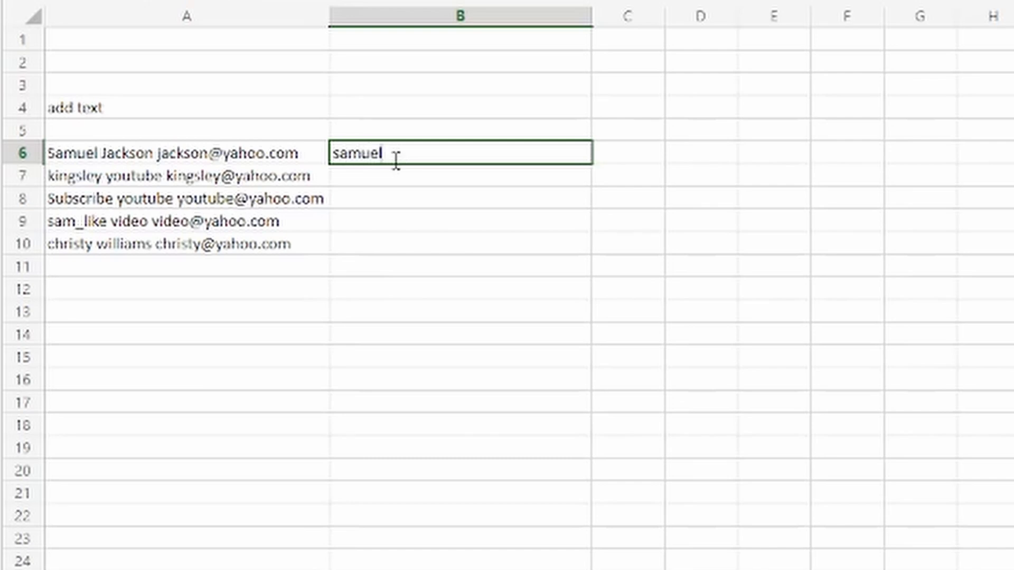
text(, how are you)
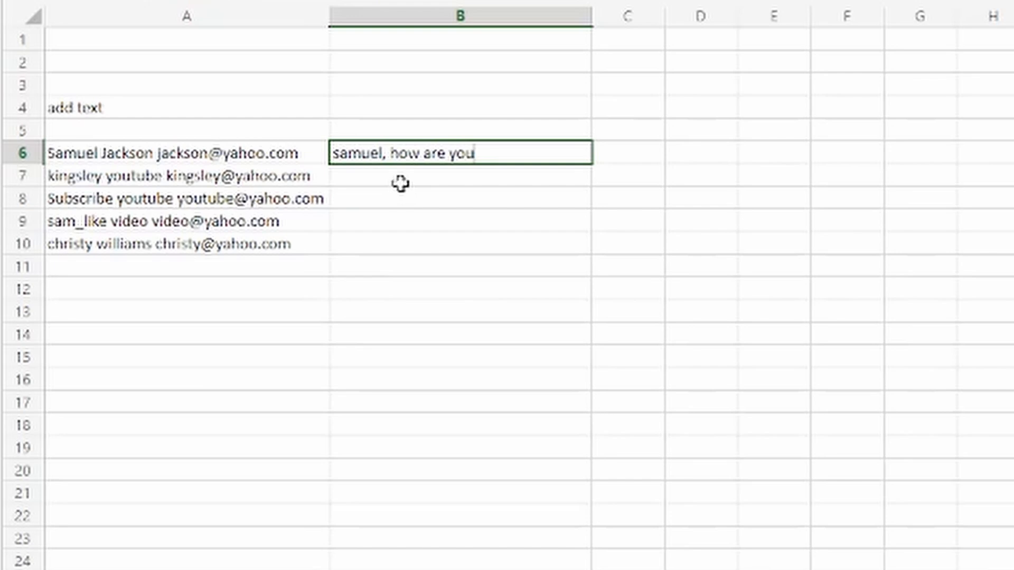
key(Return)
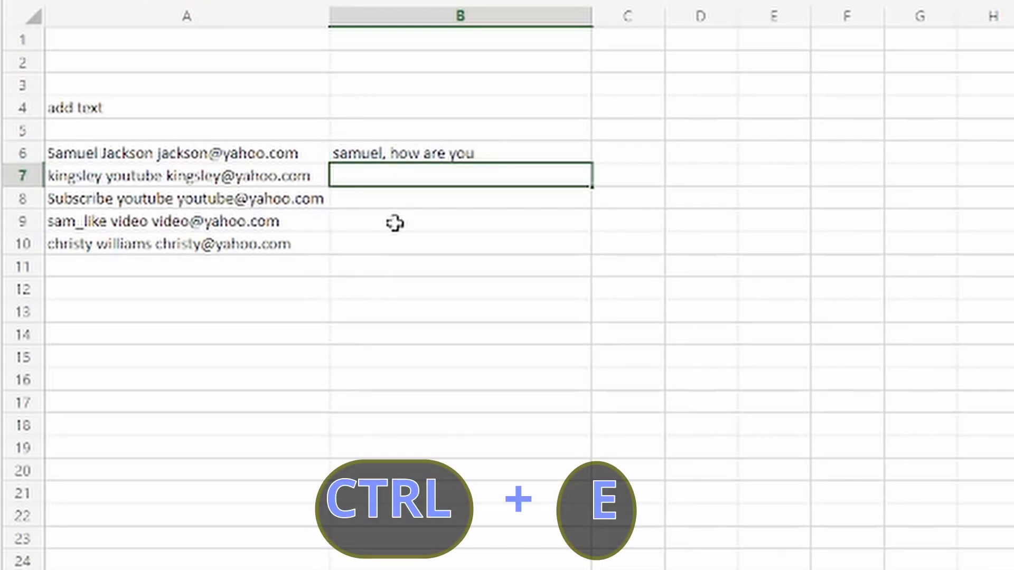
key(ctrl+e)
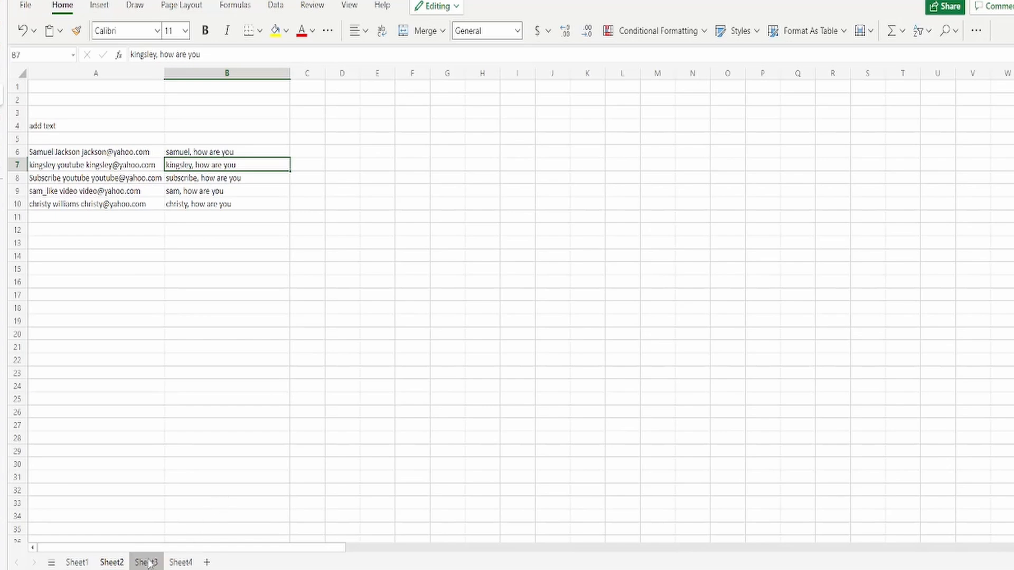
On Sheet3, enter 5/20/1992 in D4, Flash Fill the remaining dates, and widen column D
click(147, 563)
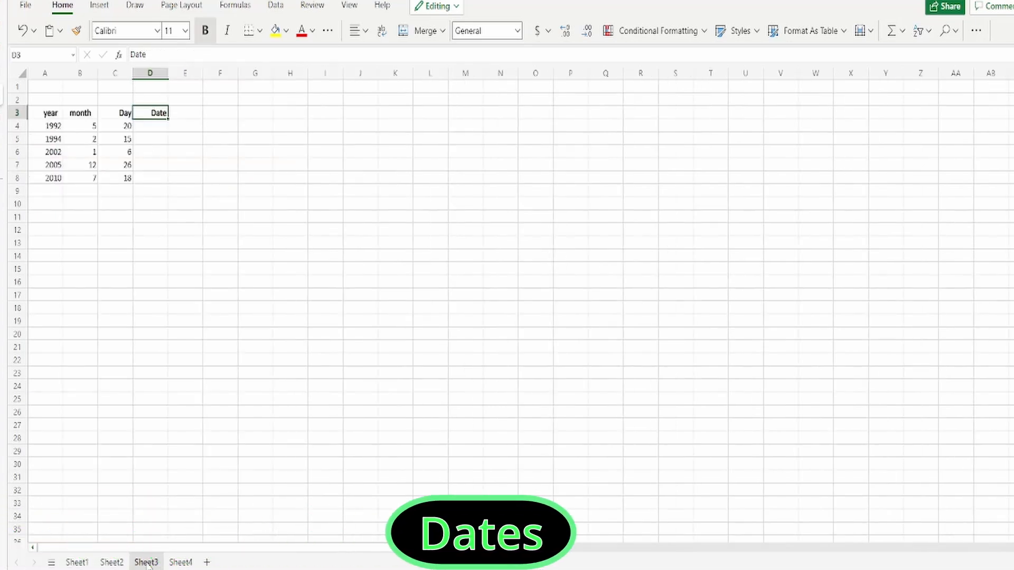
key(Return)
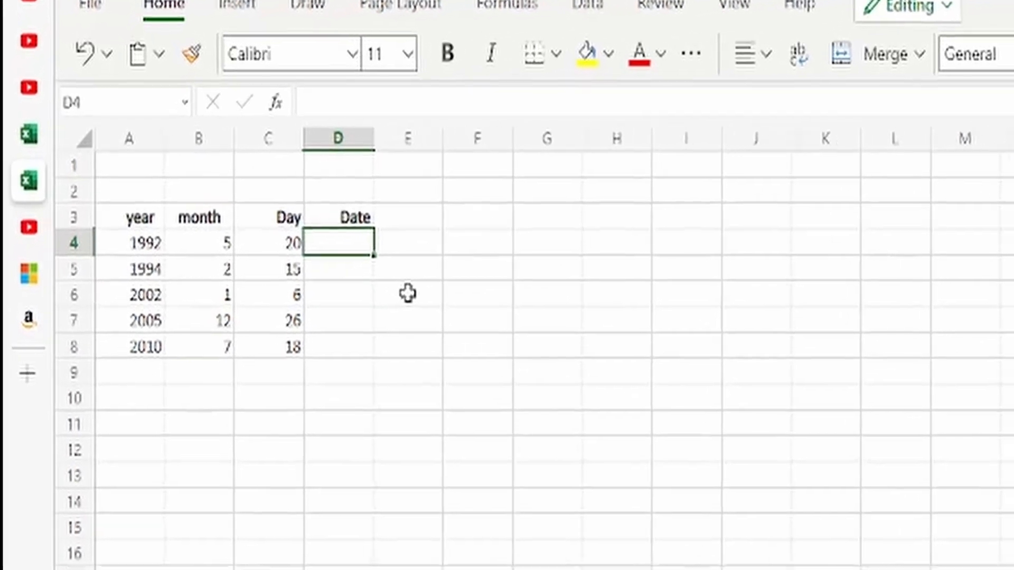
text(5)
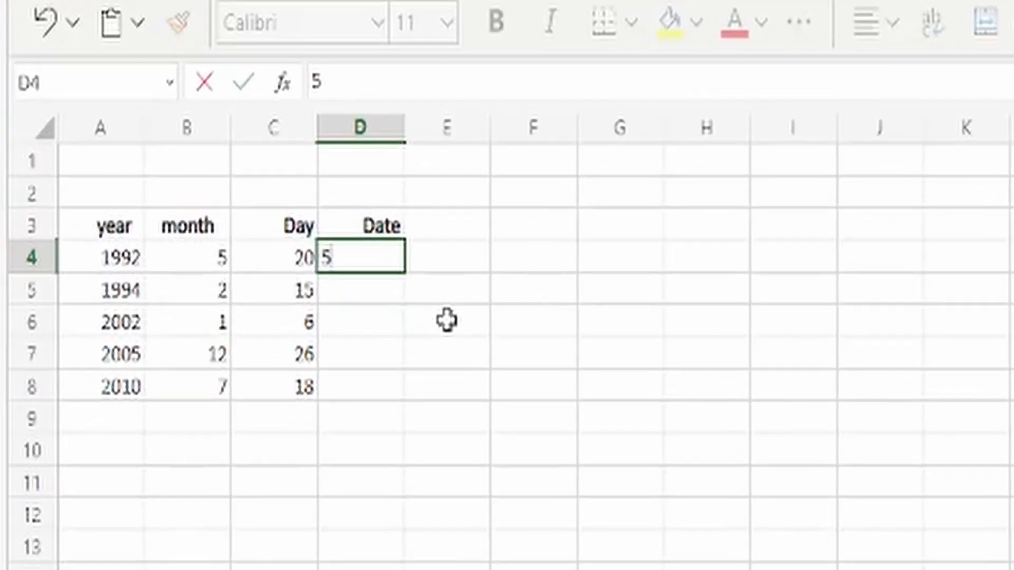
text(/20/)
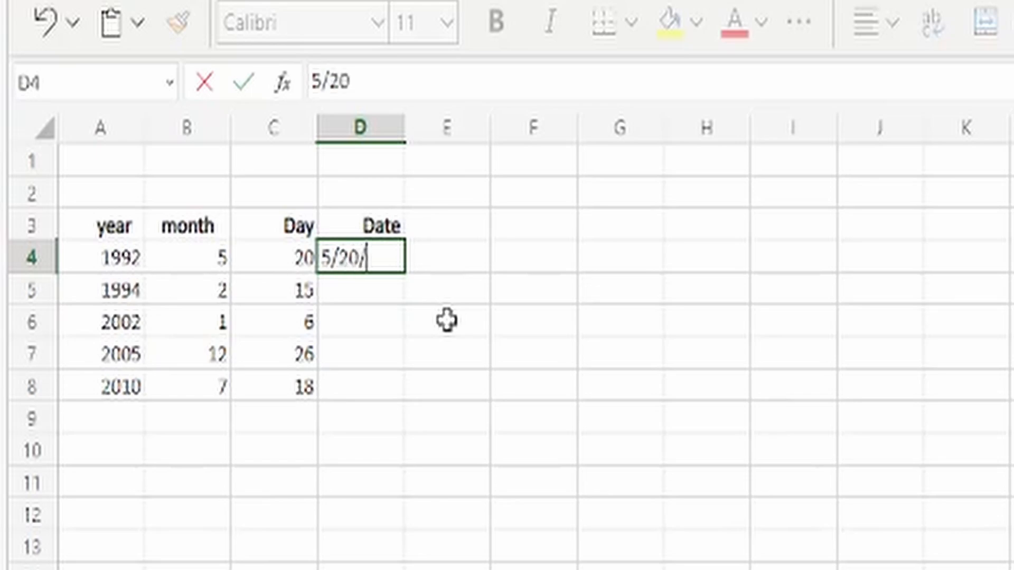
text(1)
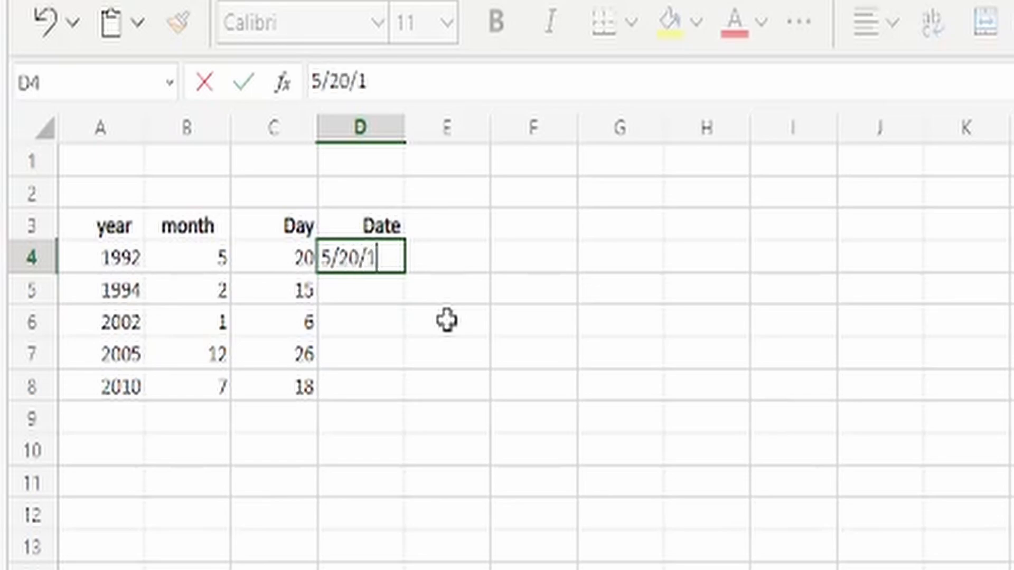
text(992)
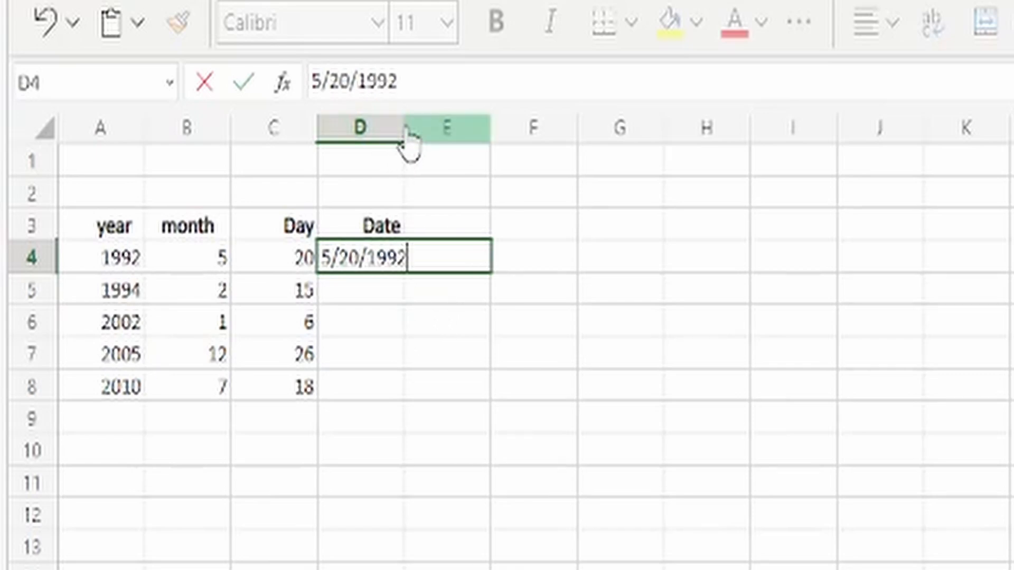
click(389, 299)
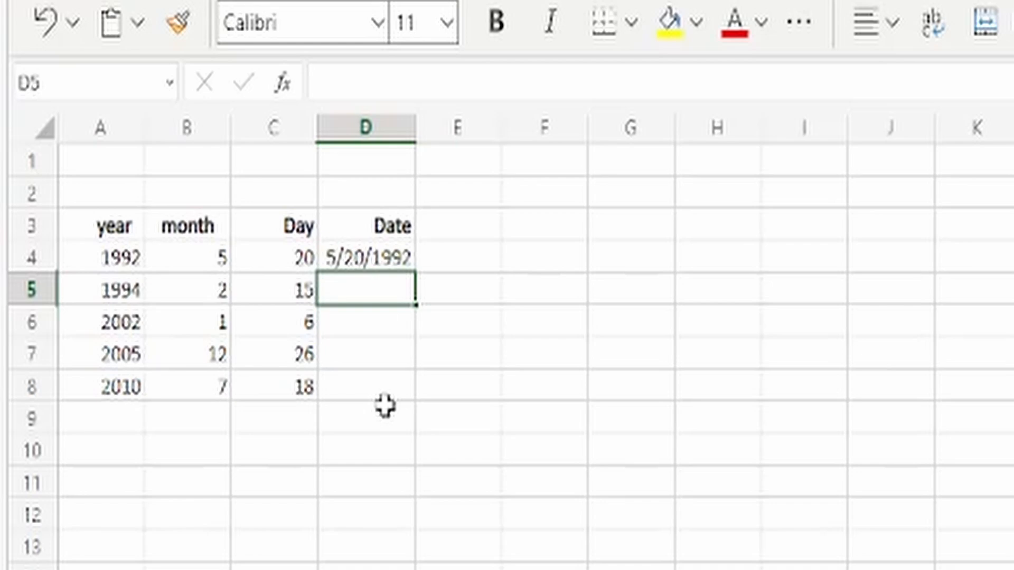
key(ctrl+e)
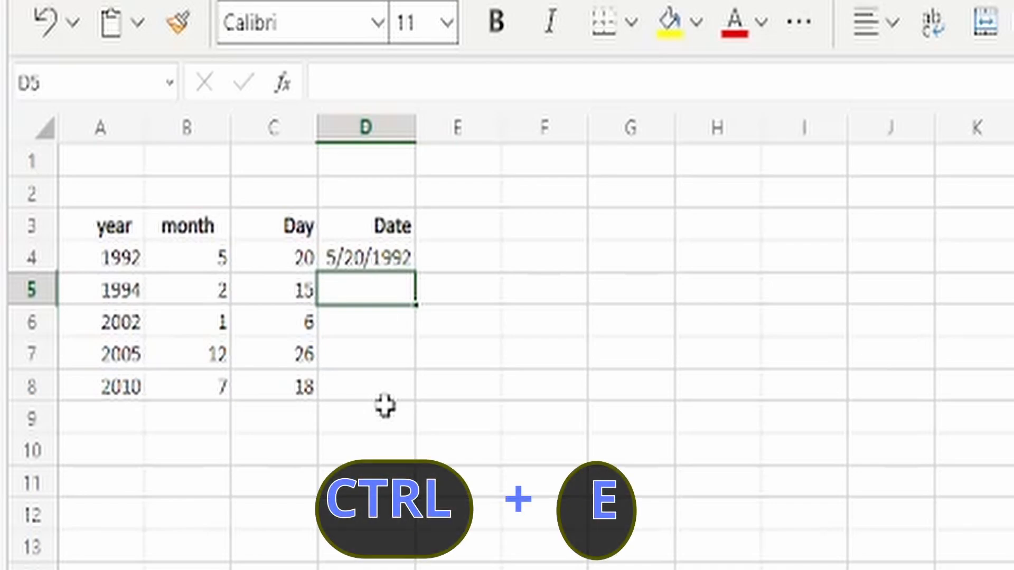
click(366, 367)
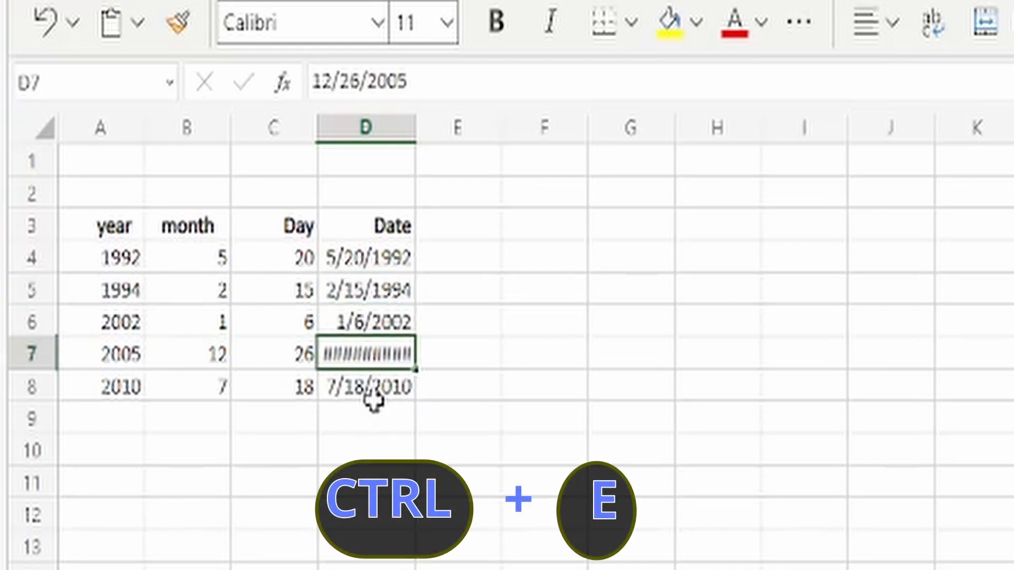
drag(420, 138, 447, 140)
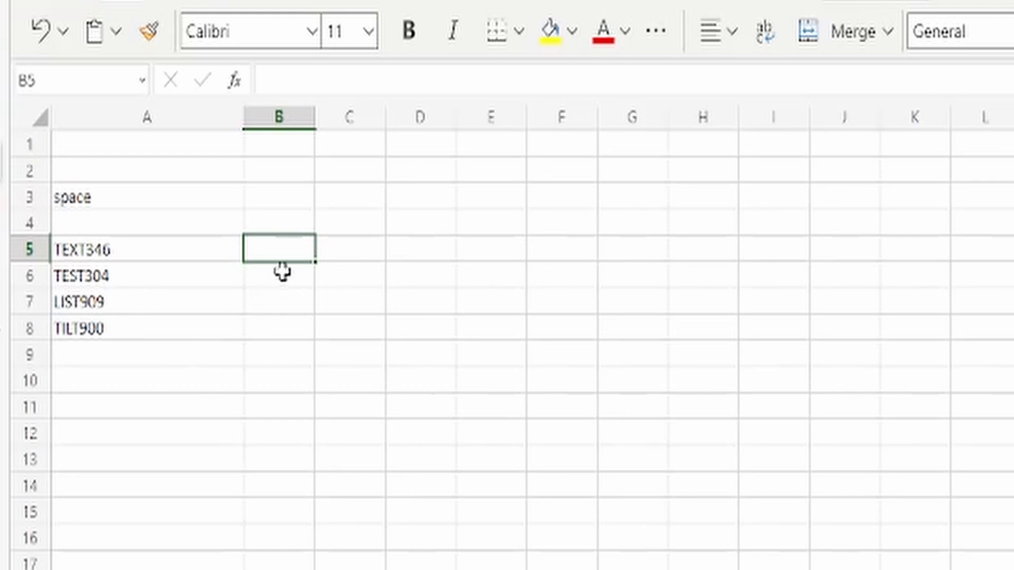
Enter 'TEXT 346' in B5 and Flash Fill TEST 304, LIST 909 and TILT 900 below
text(TEXT)
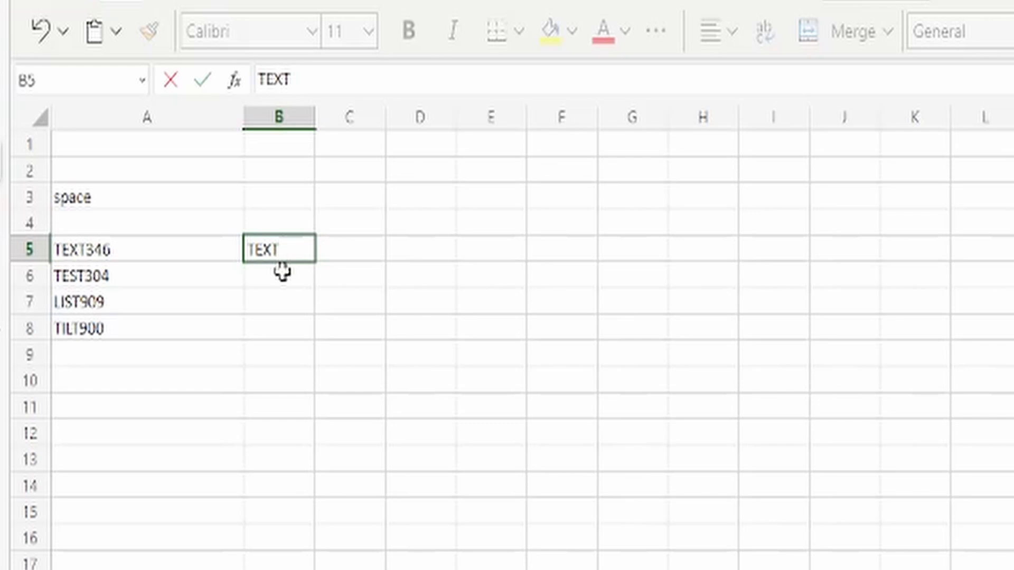
text( 346)
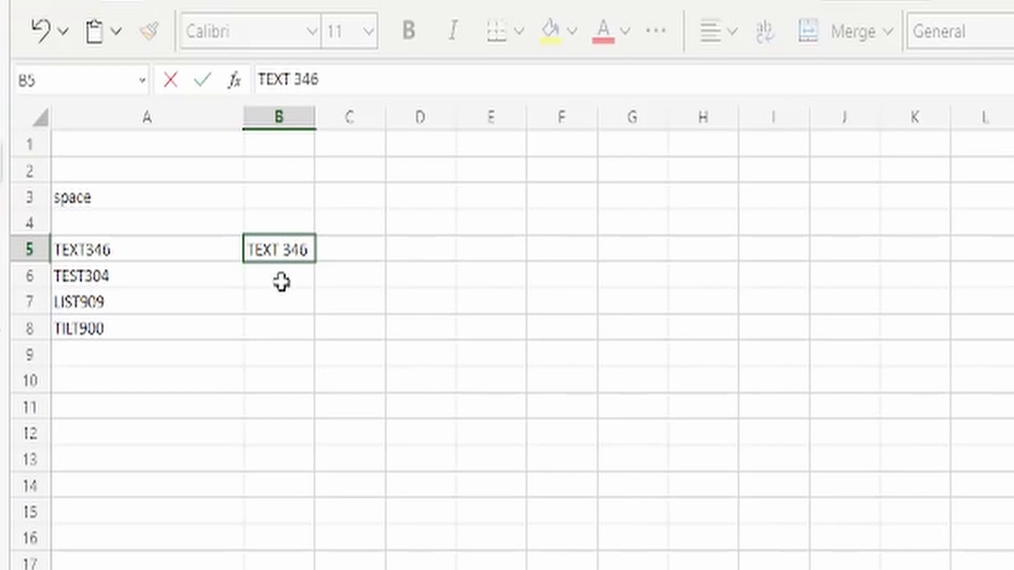
key(Return)
key(ctrl+e)
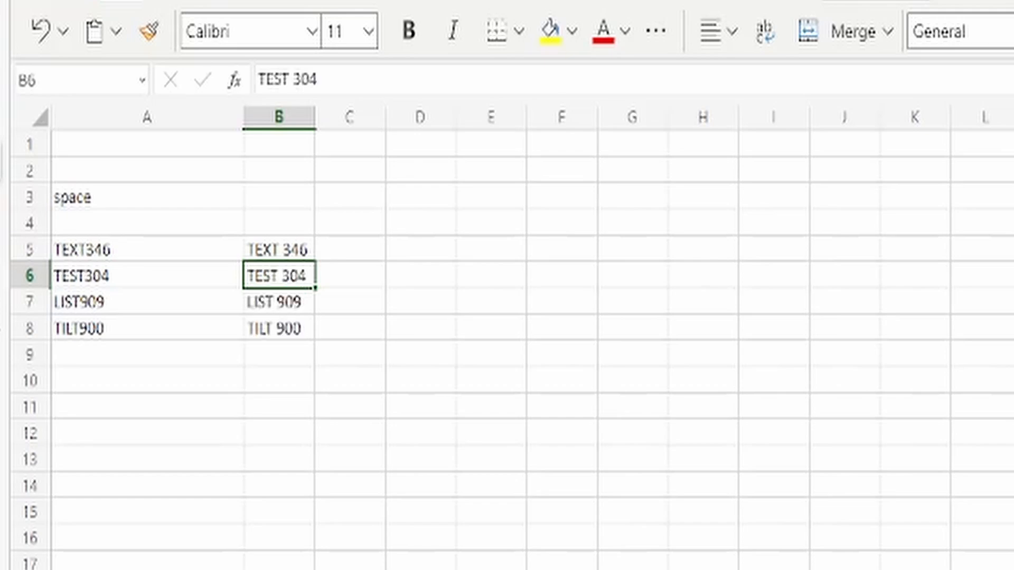